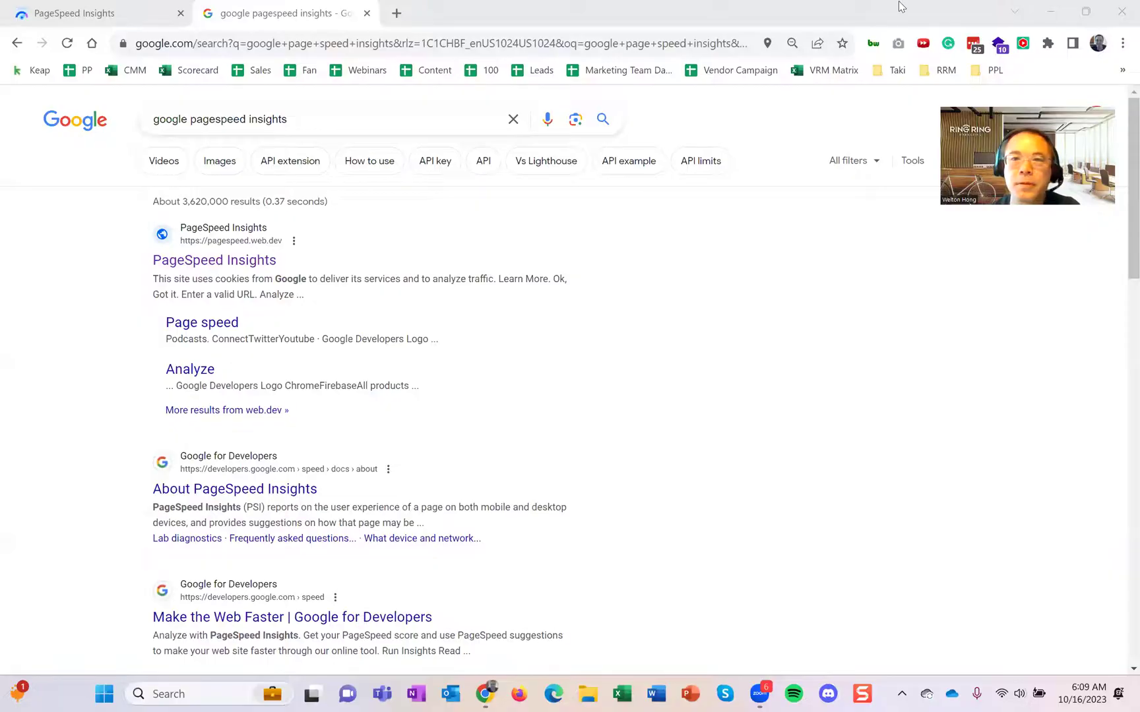
click(426, 93)
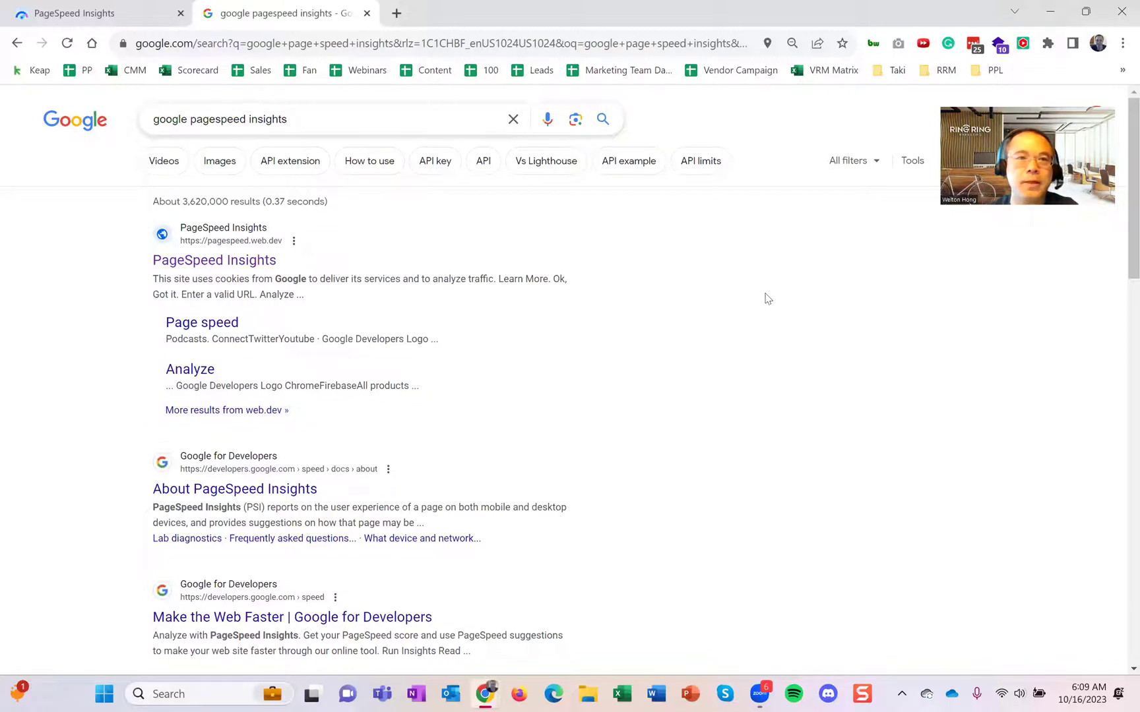
click(264, 255)
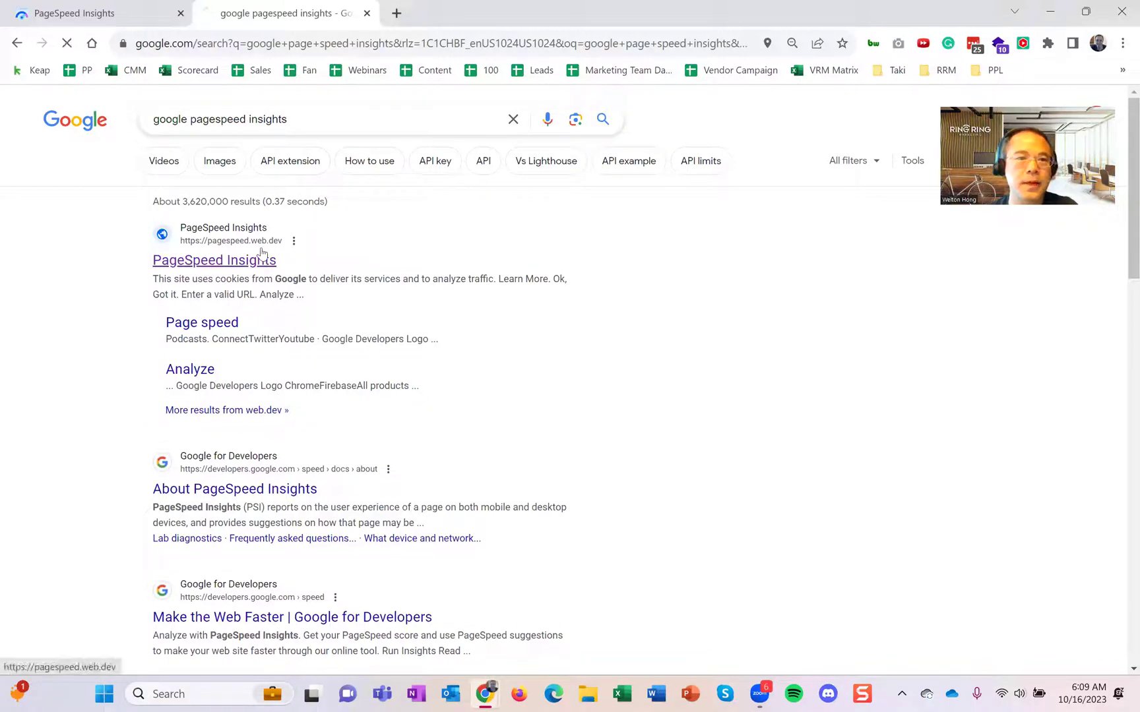
click(326, 150)
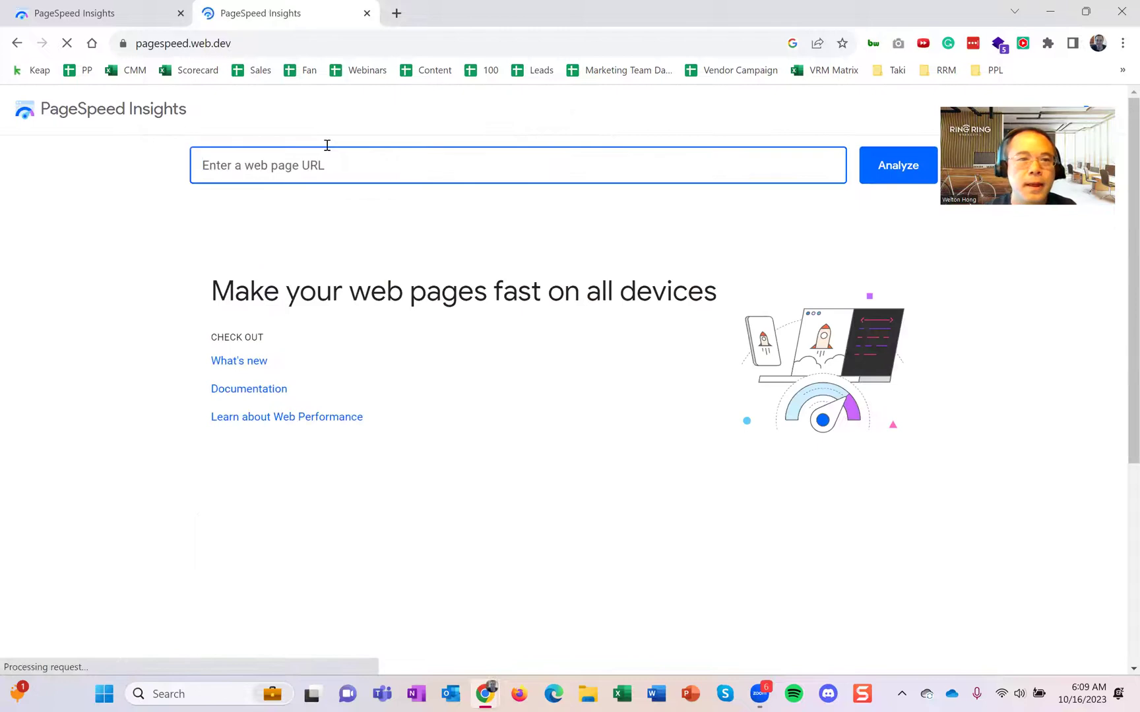
key(Return)
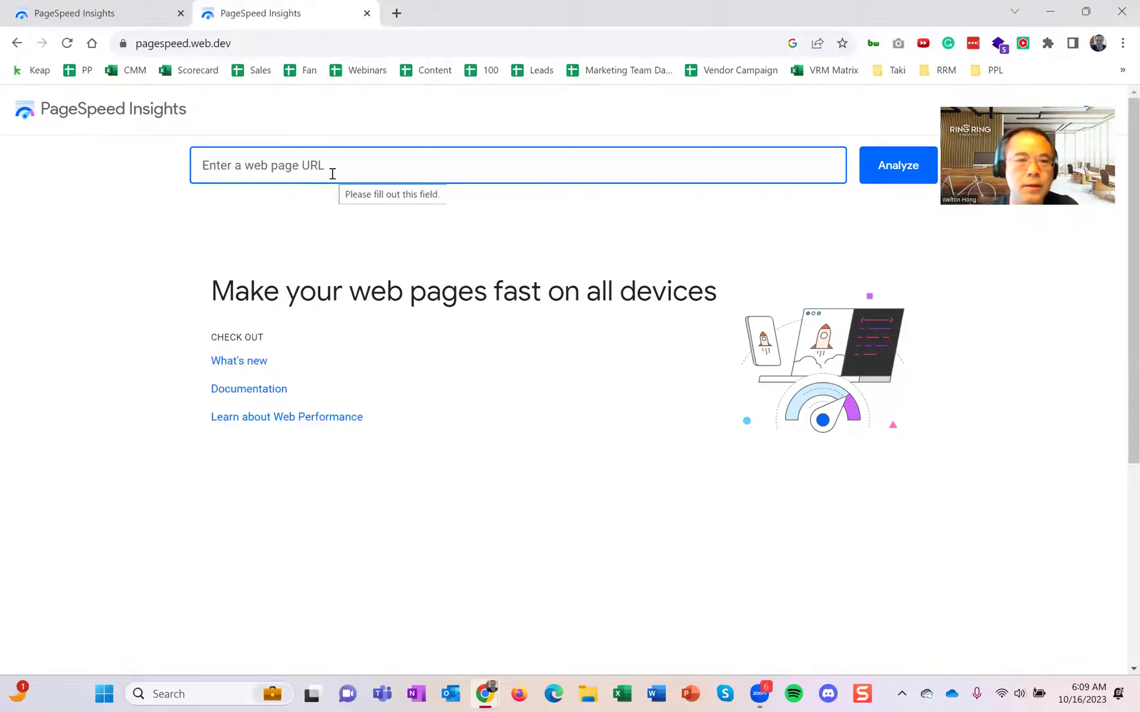
text(https://kalasfuneralhomes.com/)
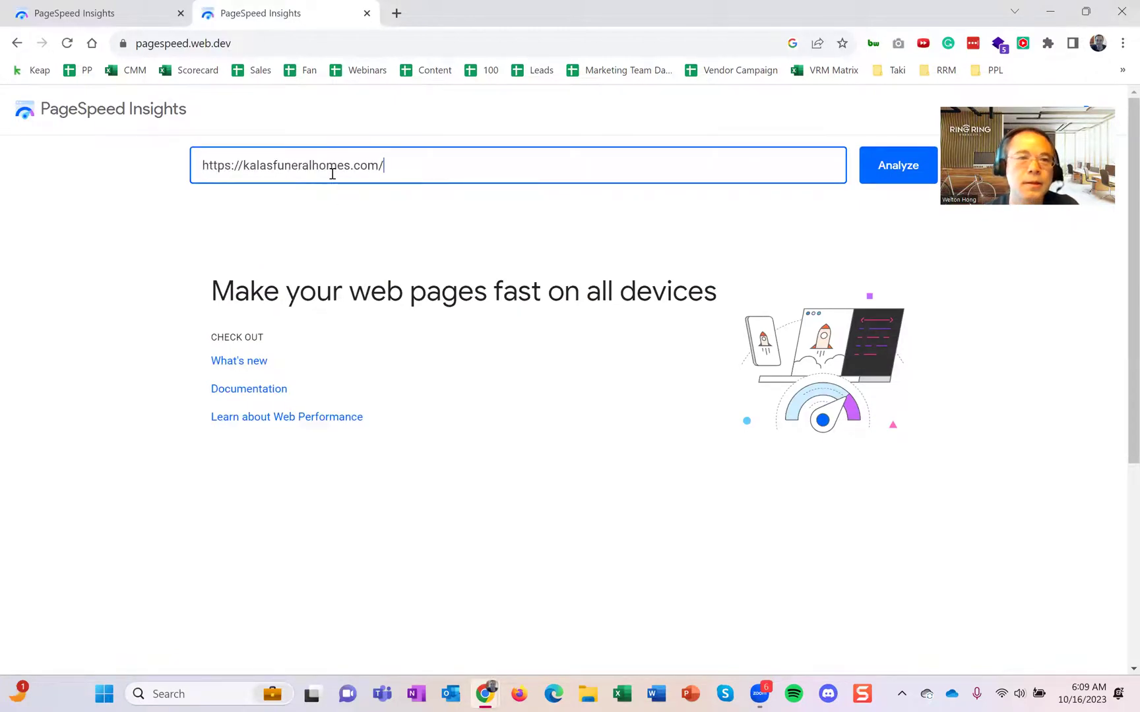
- Analyze the site and highlight the mobile Core Web Vitals Passed result (LCP 2.2 s, FID 12 ms, CLS 0.02)
click(897, 180)
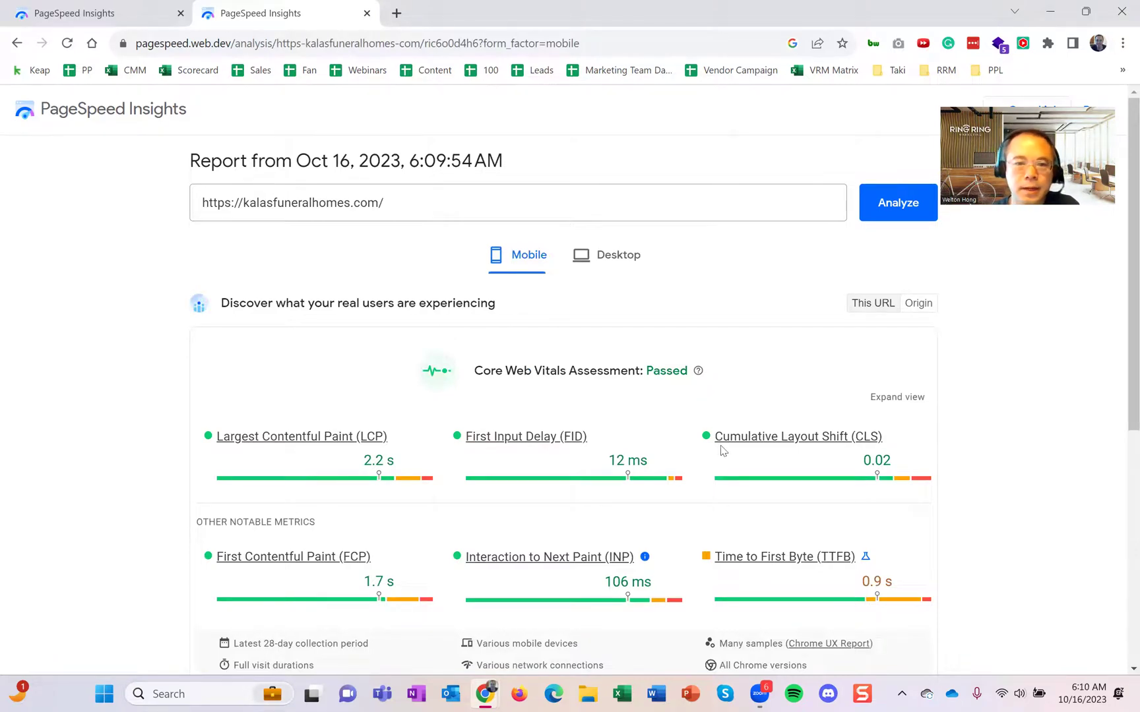
scroll(537, 371, down, 1)
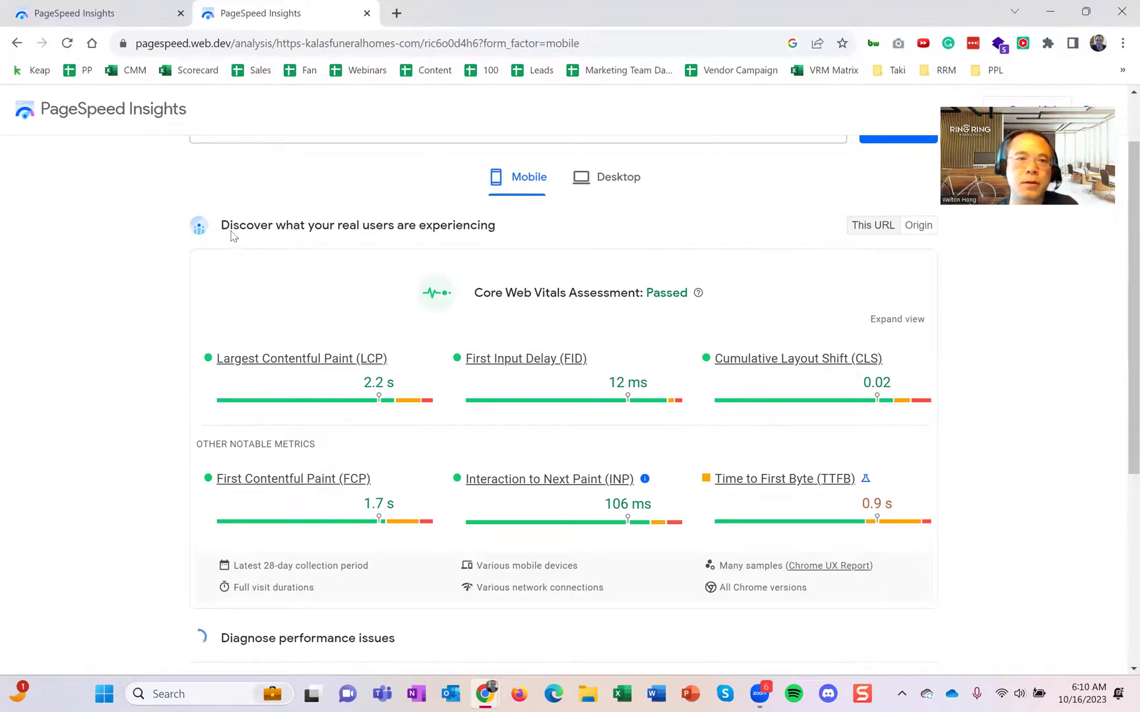
drag(229, 225, 420, 232)
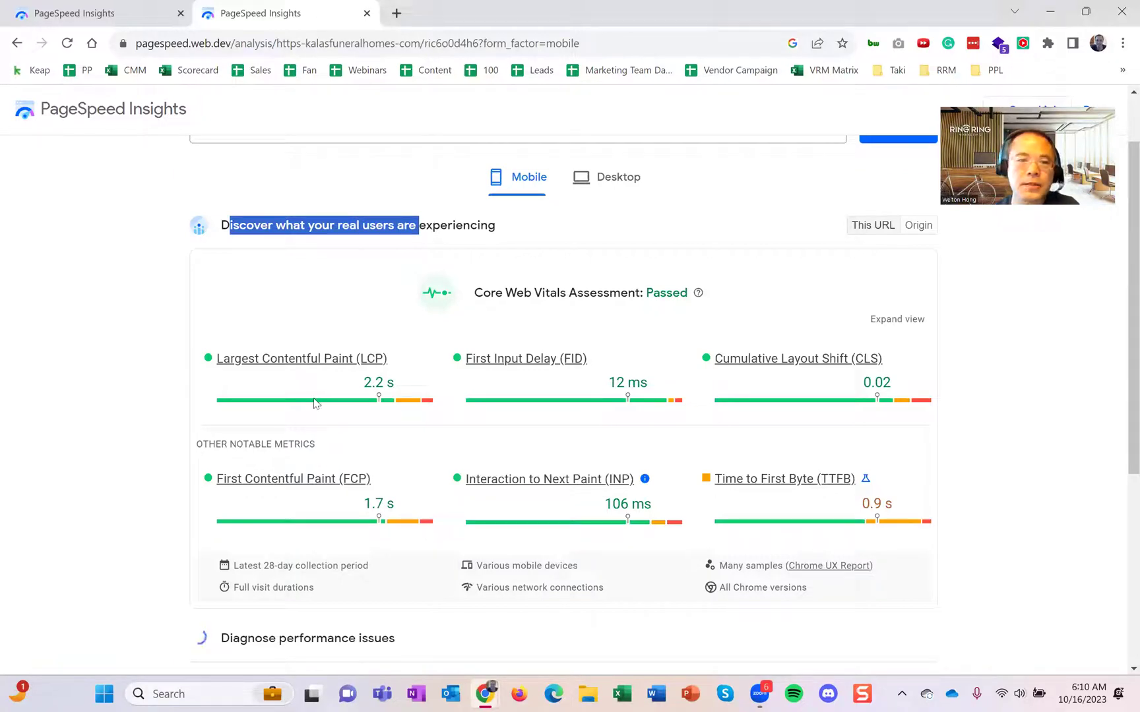
click(545, 295)
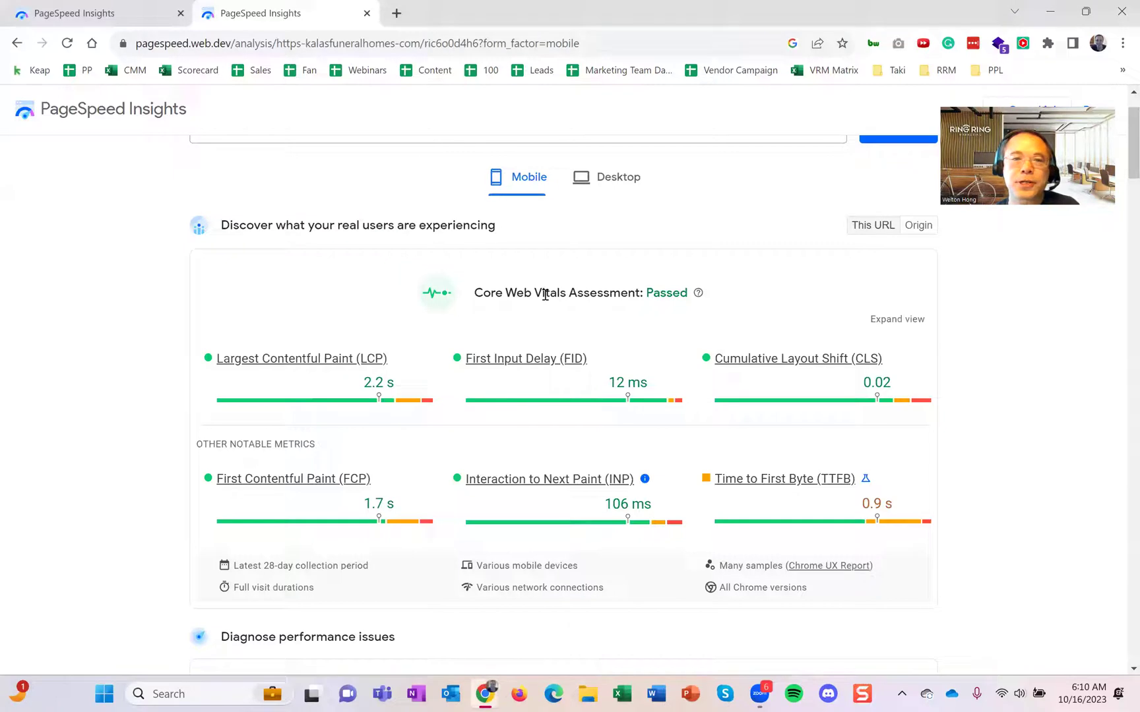
double_click(652, 292)
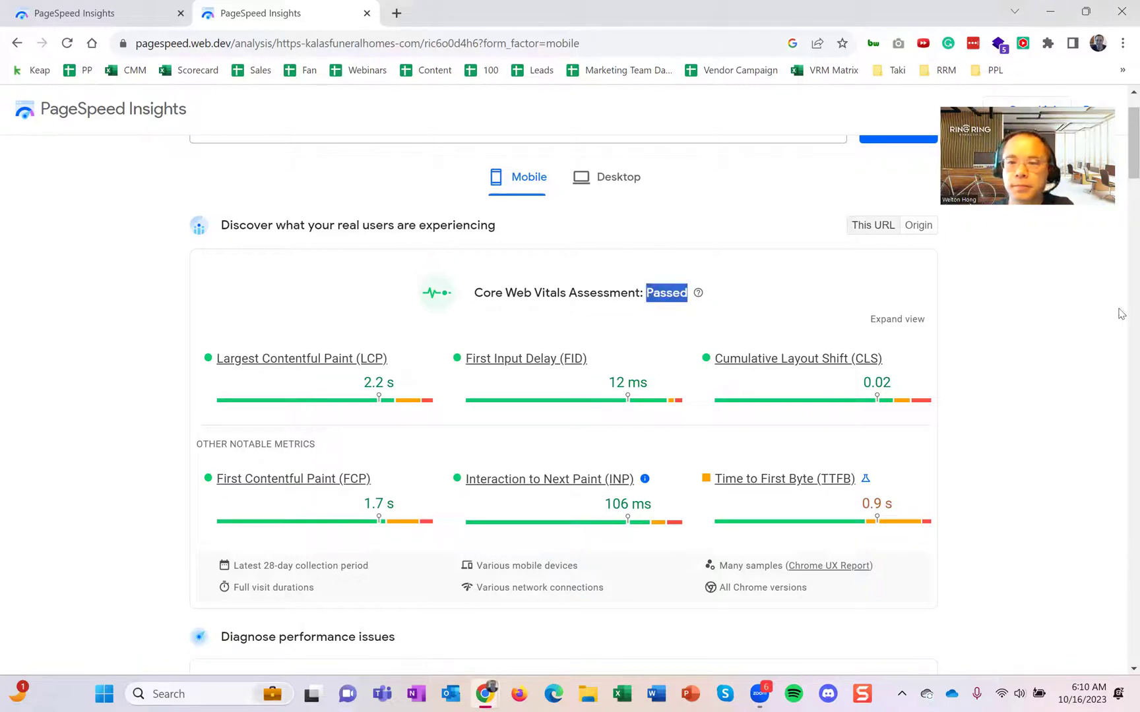
click(1056, 322)
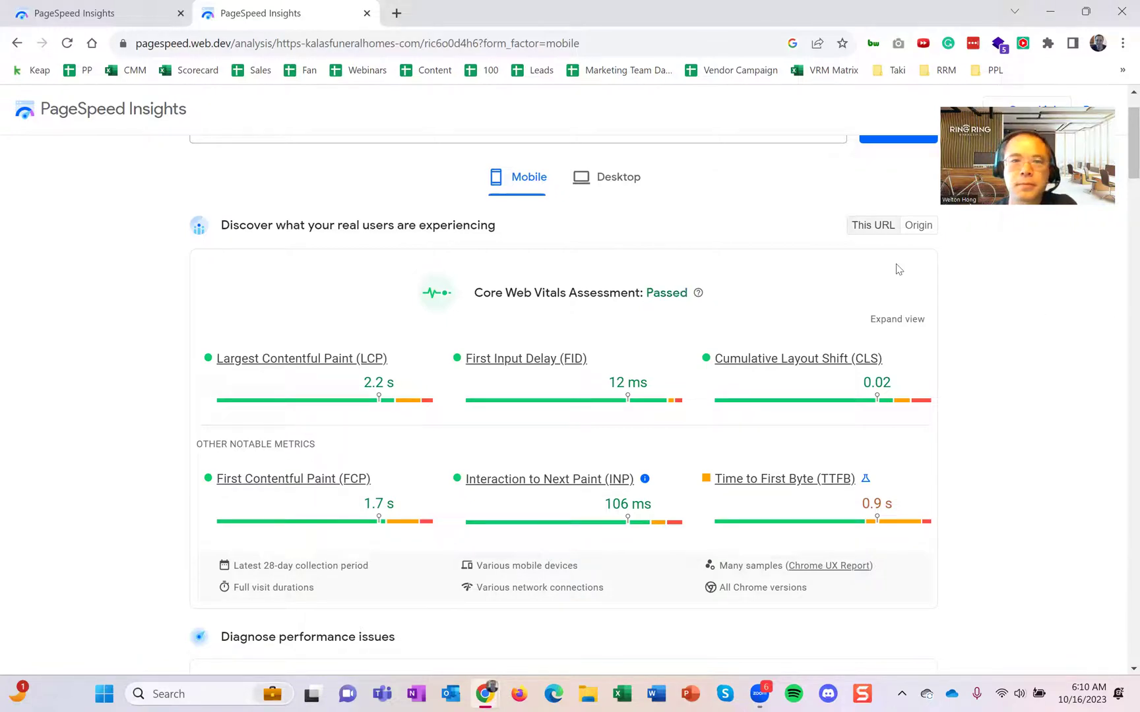
- Switch between Desktop and Mobile reports, contrasting mobile's Passed assessment with desktop's failed 2.8 s LCP
click(609, 183)
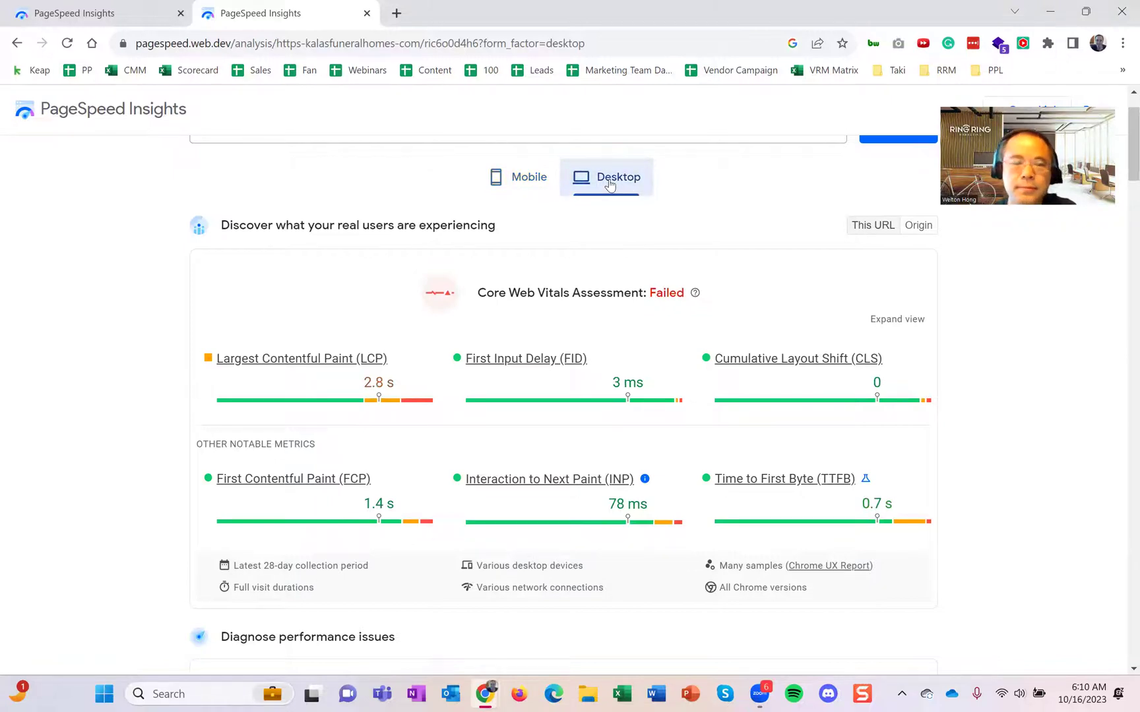
click(528, 184)
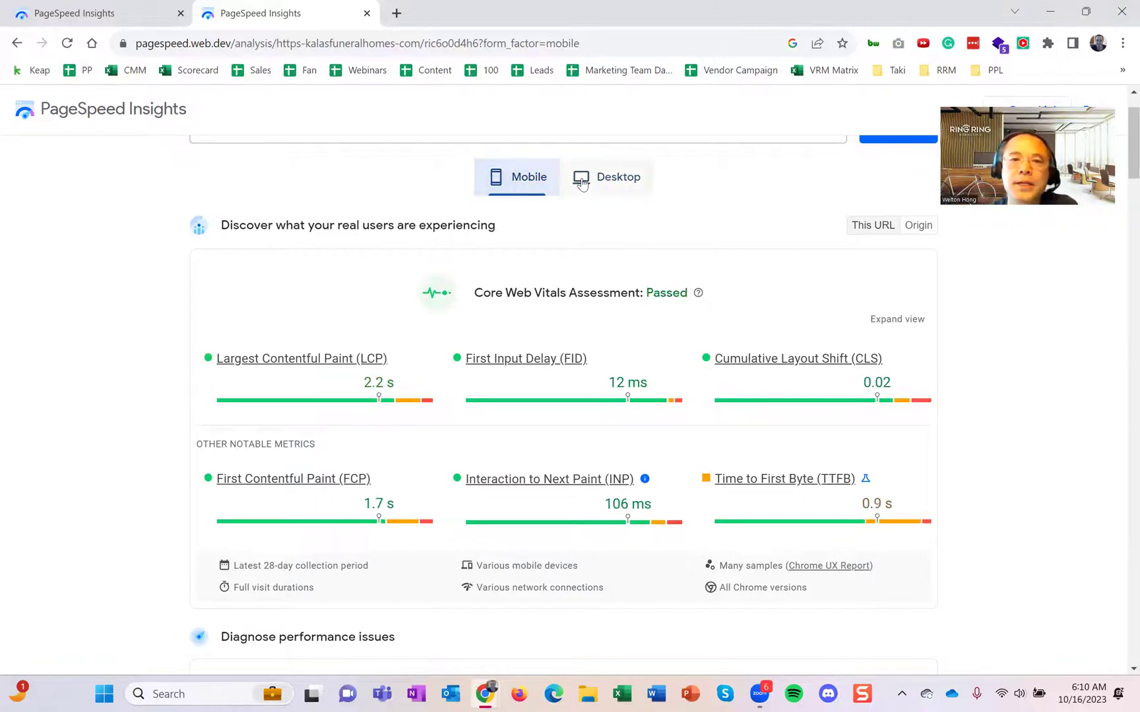
key(alt+Left)
click(532, 184)
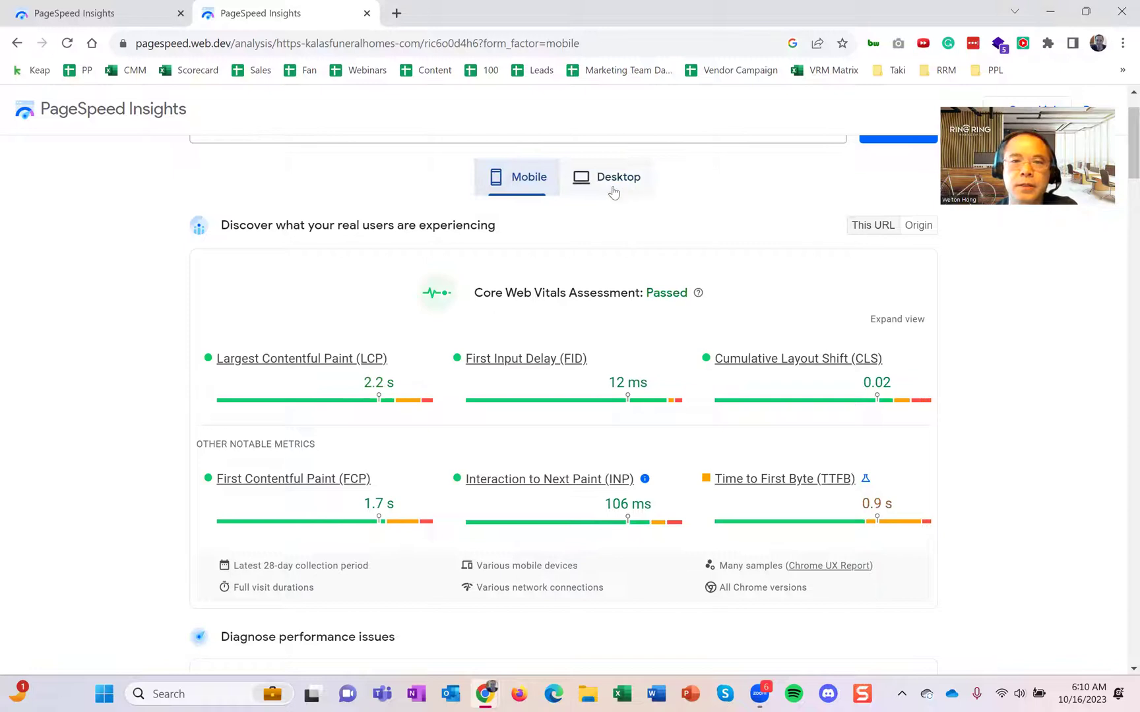
double_click(667, 295)
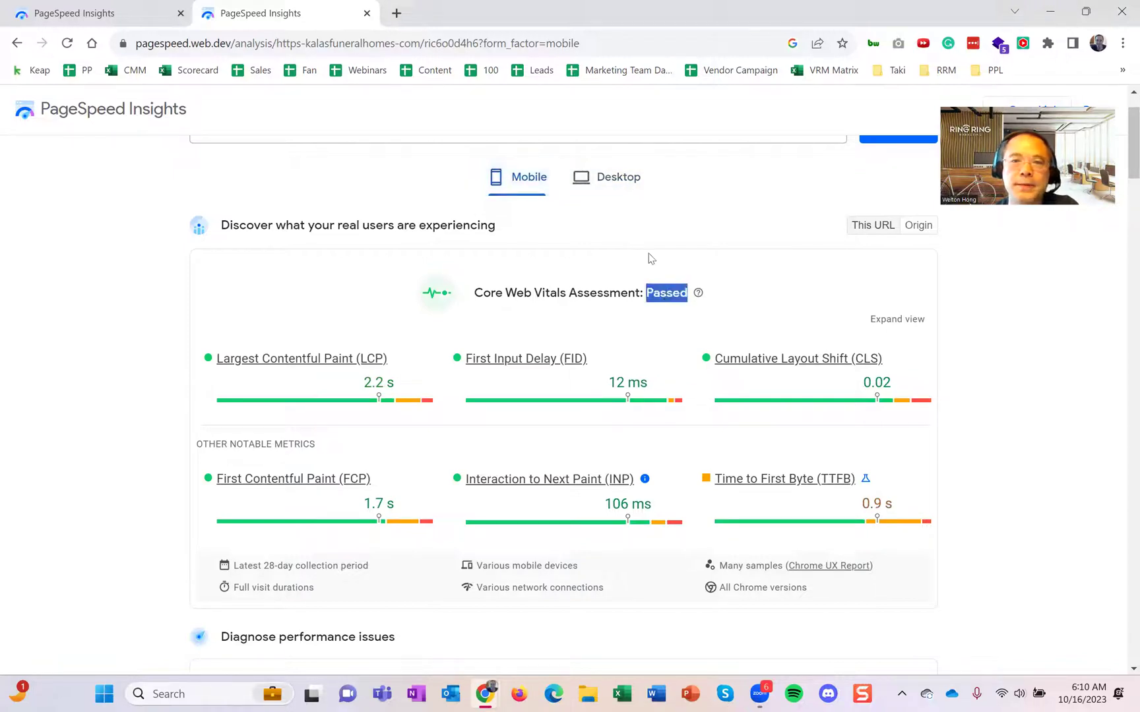
click(623, 185)
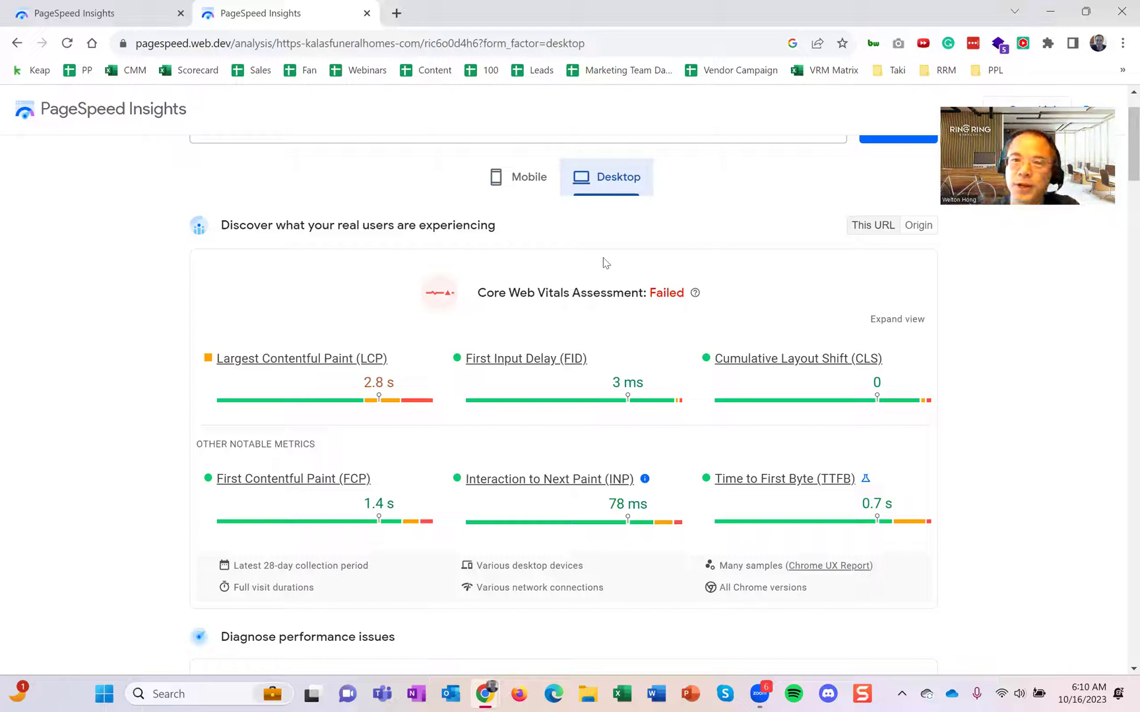
click(529, 186)
click(543, 297)
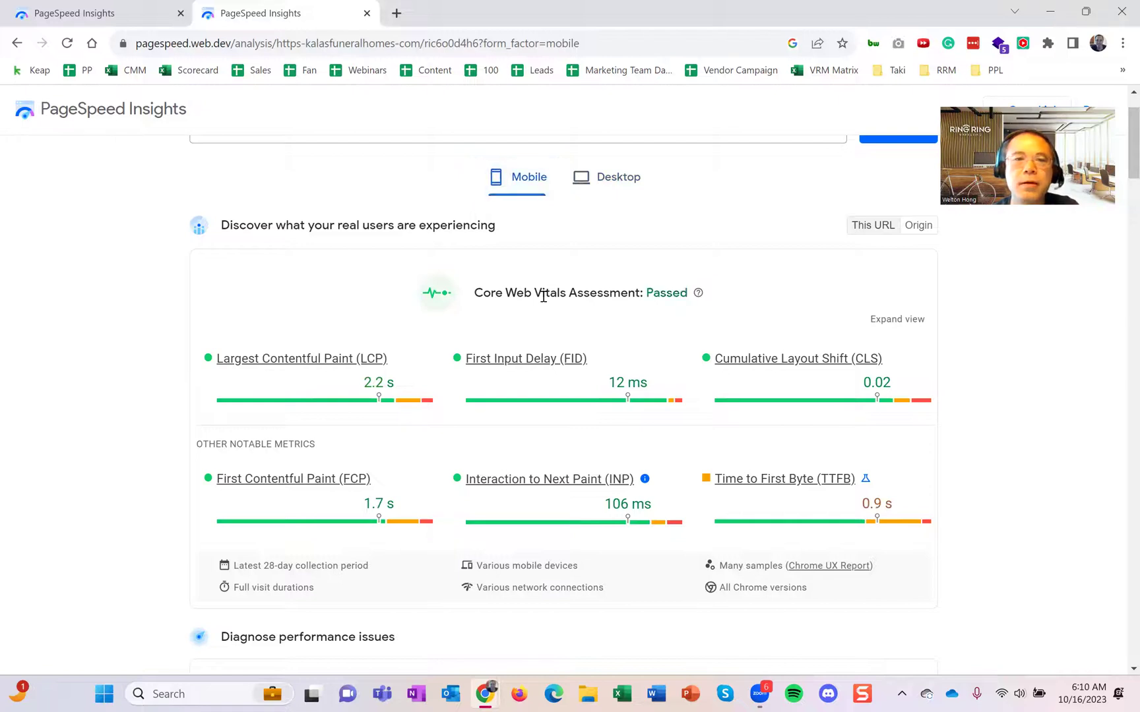
scroll(545, 297, down, 5)
scroll(545, 296, down, 2)
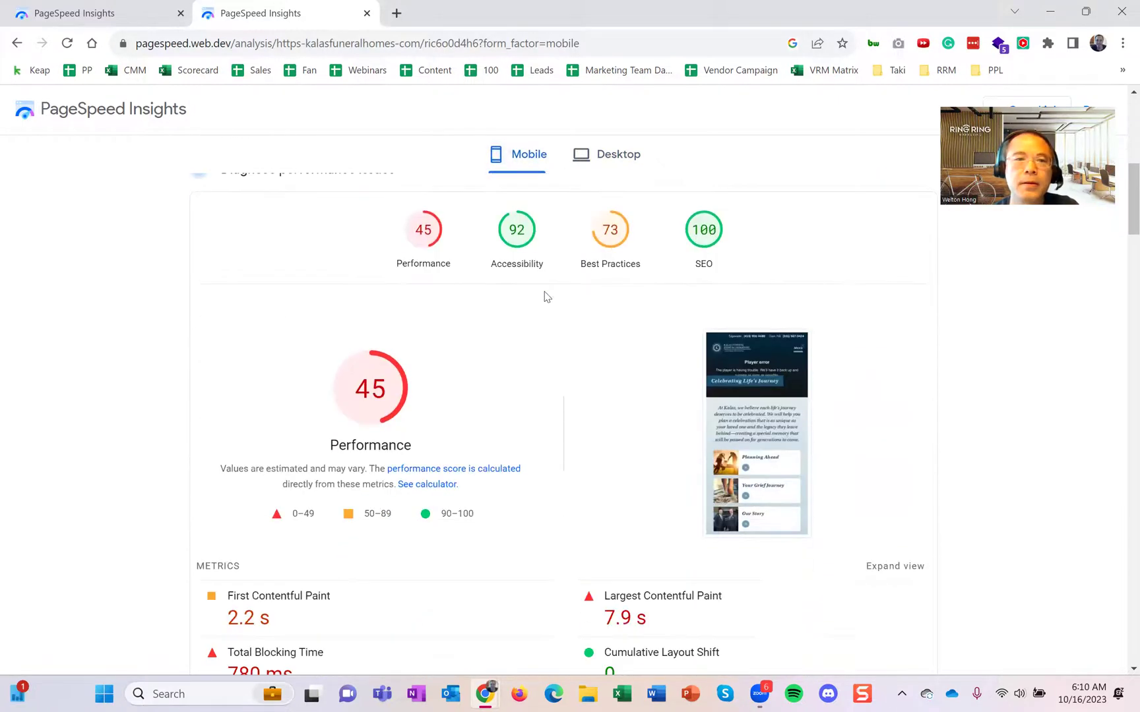
scroll(545, 297, up, 1)
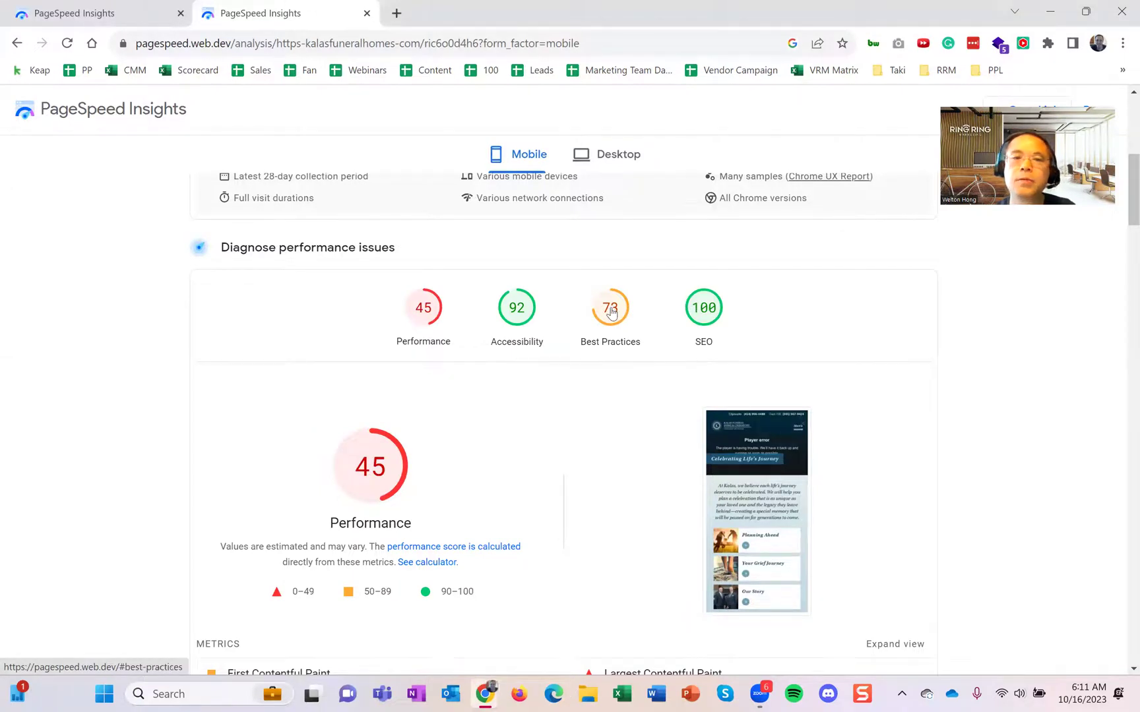
scroll(611, 313, down, 5)
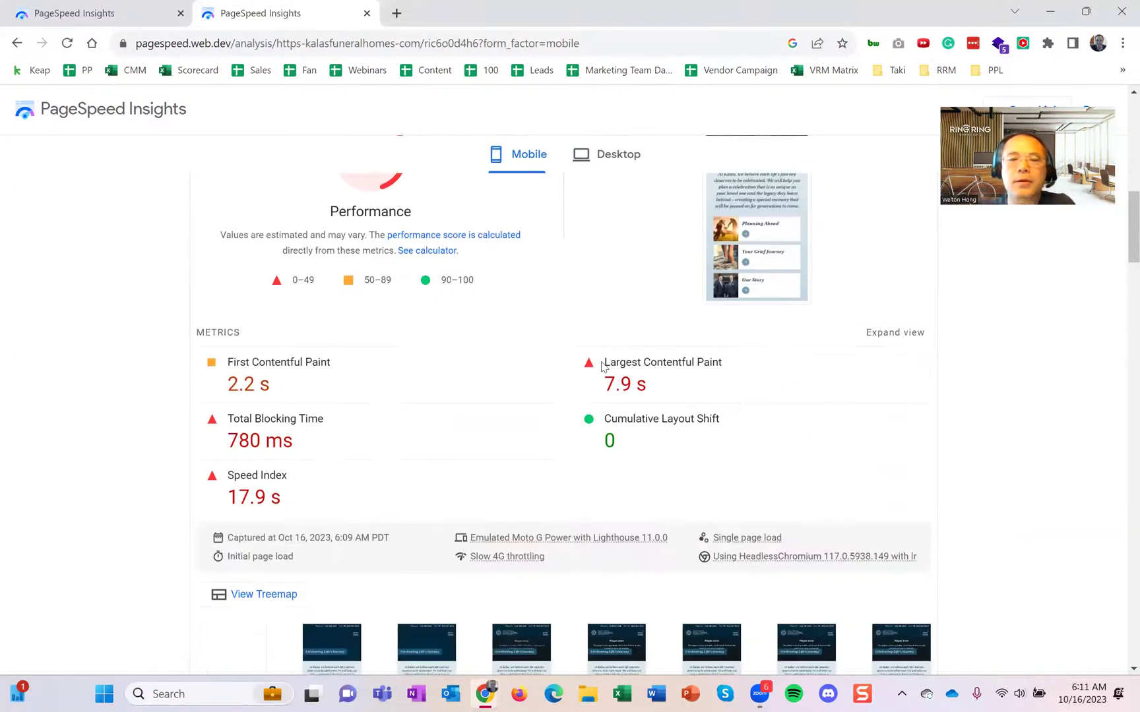
scroll(601, 367, down, 7)
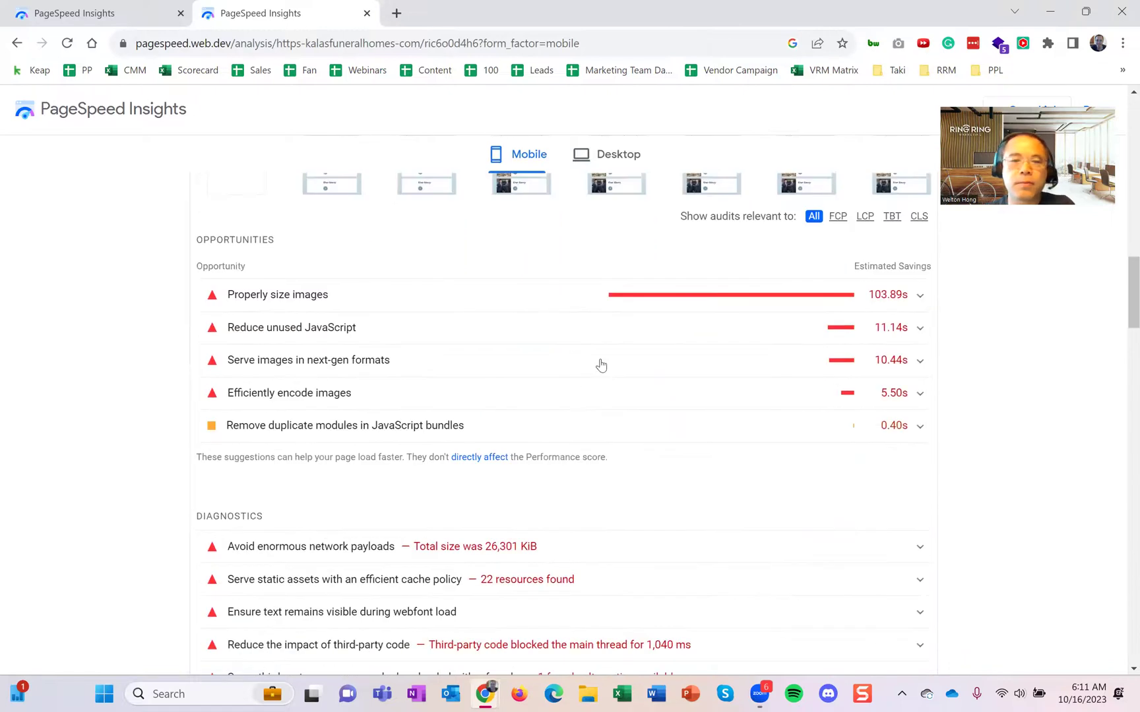
scroll(601, 365, down, 12)
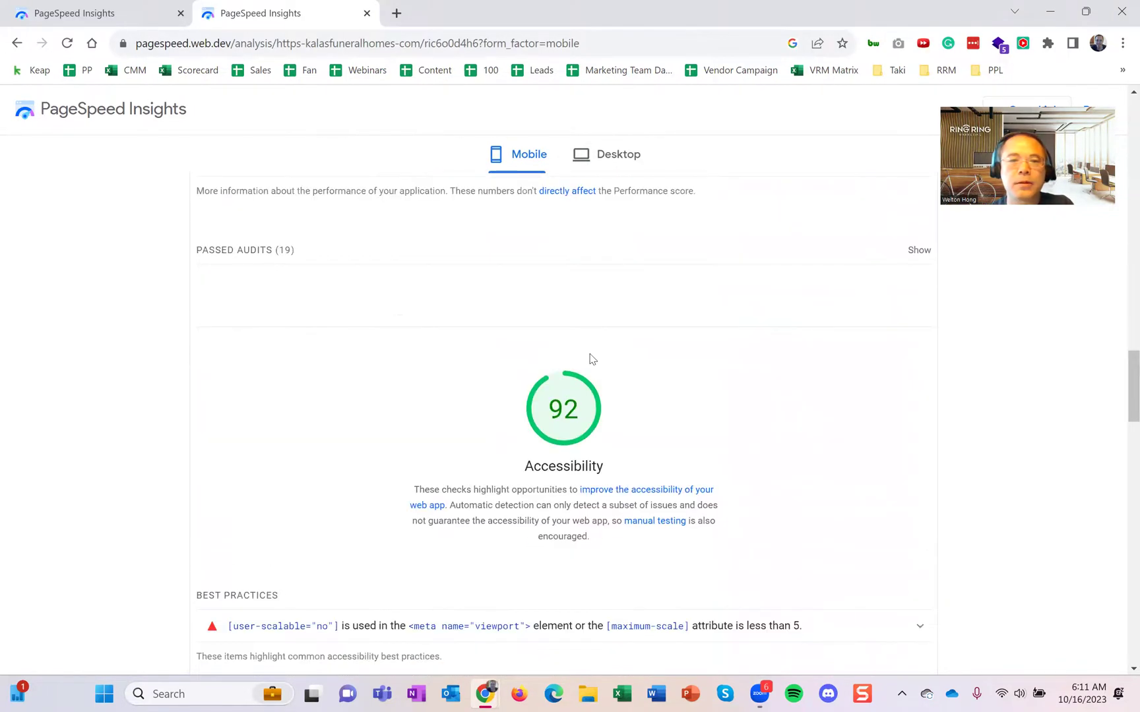
scroll(592, 359, up, 10)
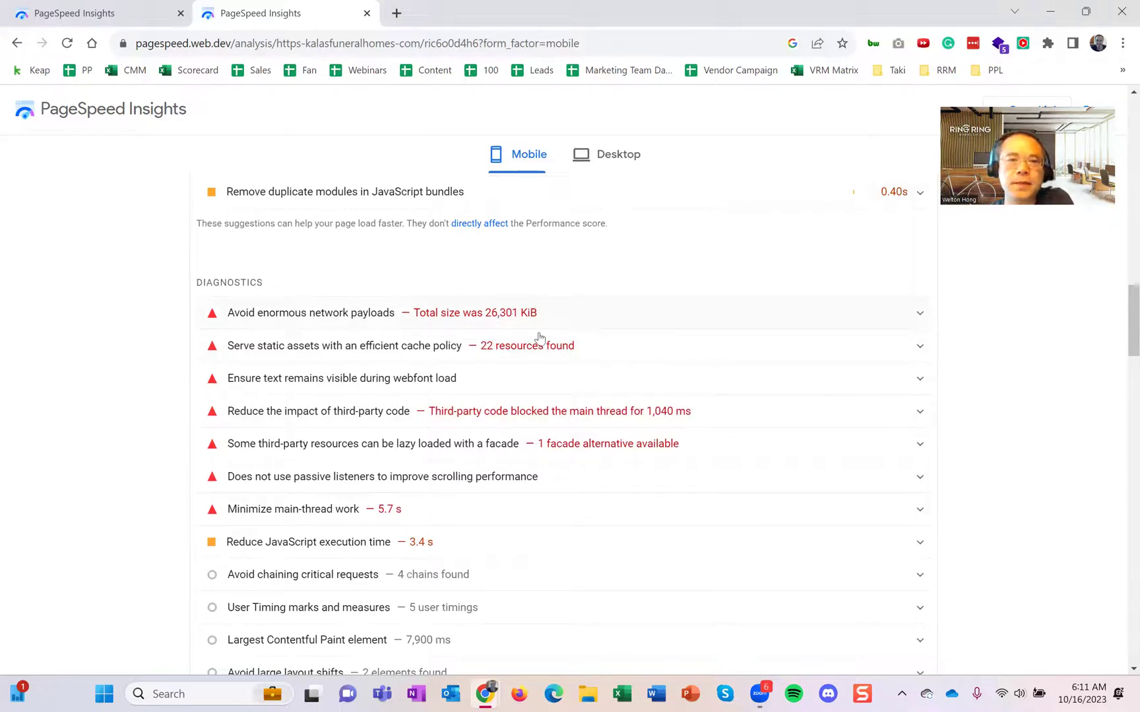
scroll(552, 542, down, 12)
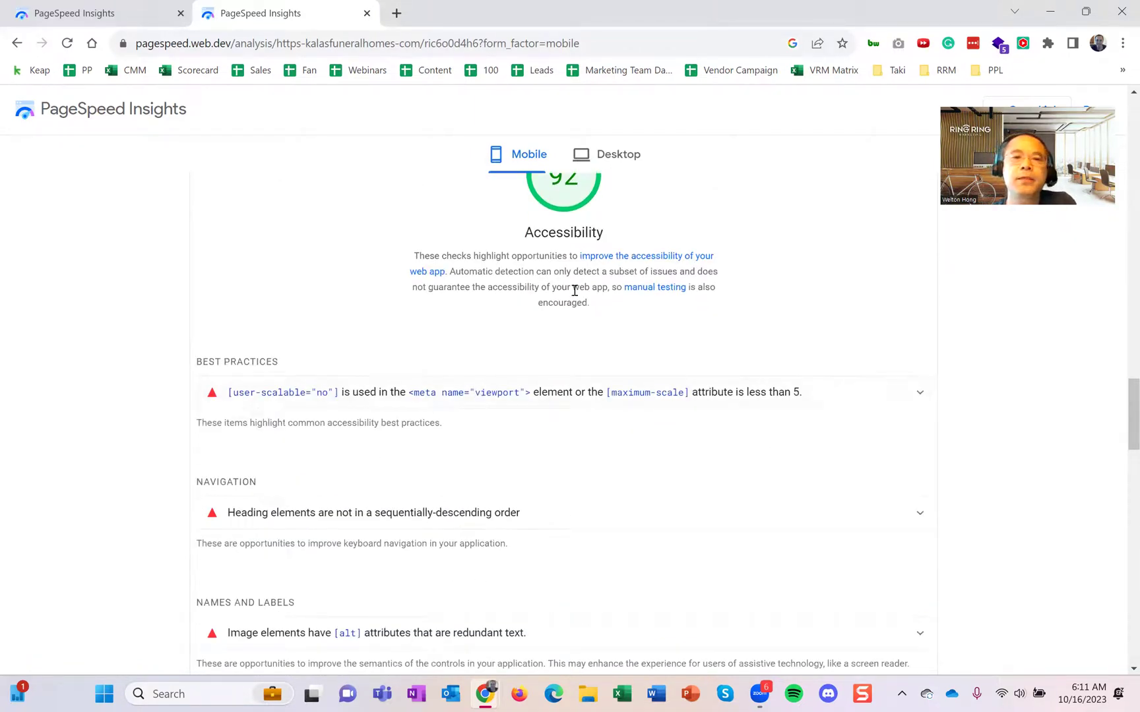
scroll(582, 265, up, 3)
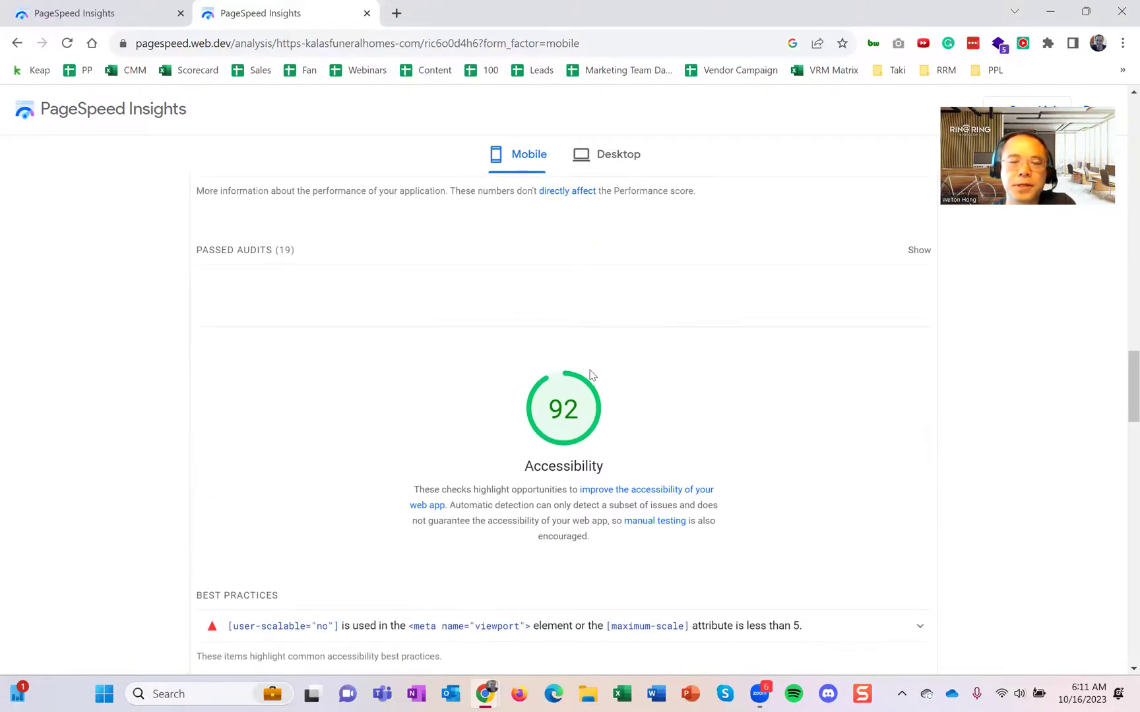
scroll(590, 375, down, 13)
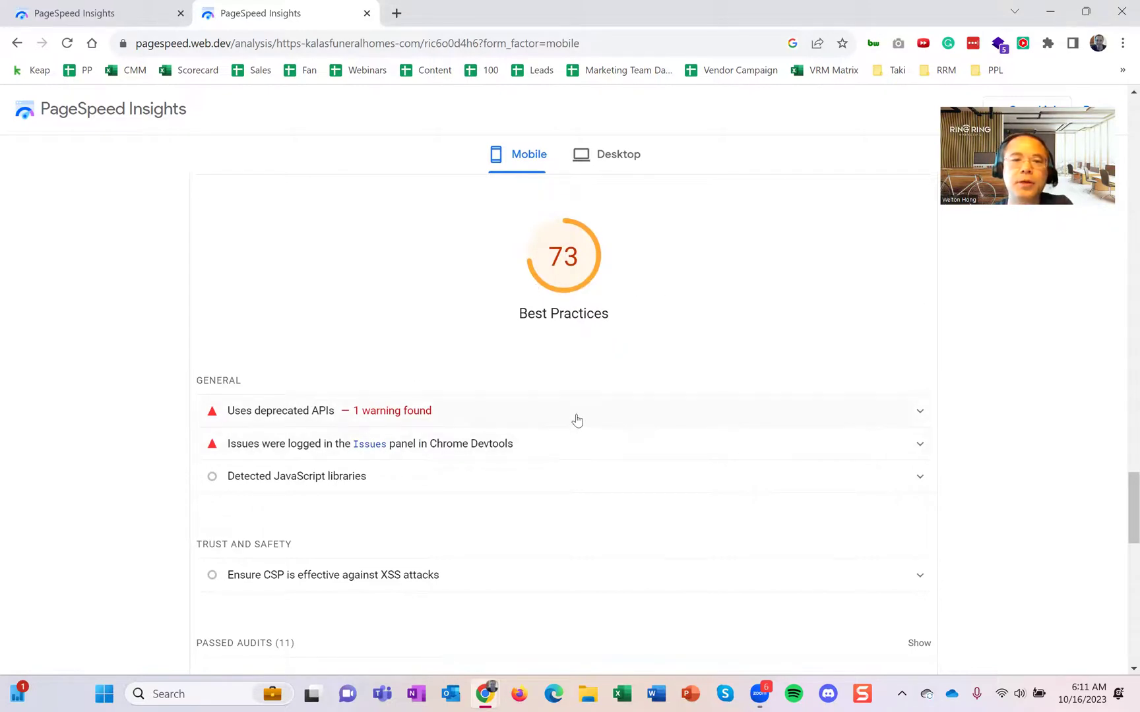
click(674, 448)
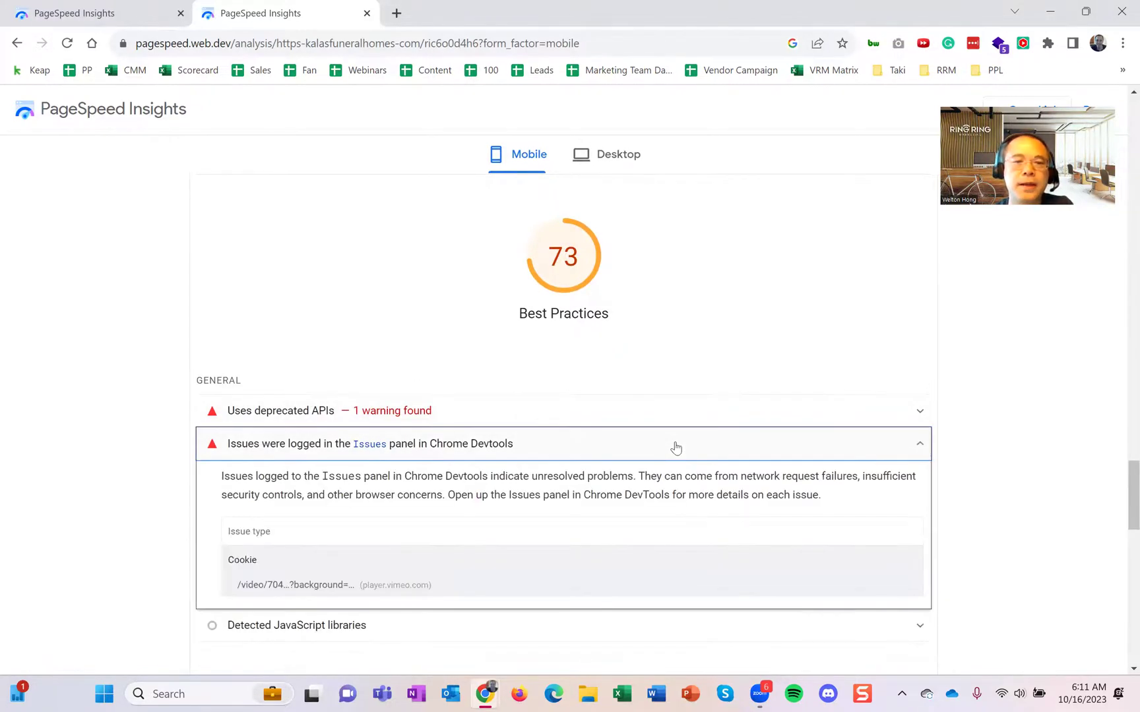
click(675, 448)
scroll(676, 448, down, 5)
scroll(676, 448, down, 7)
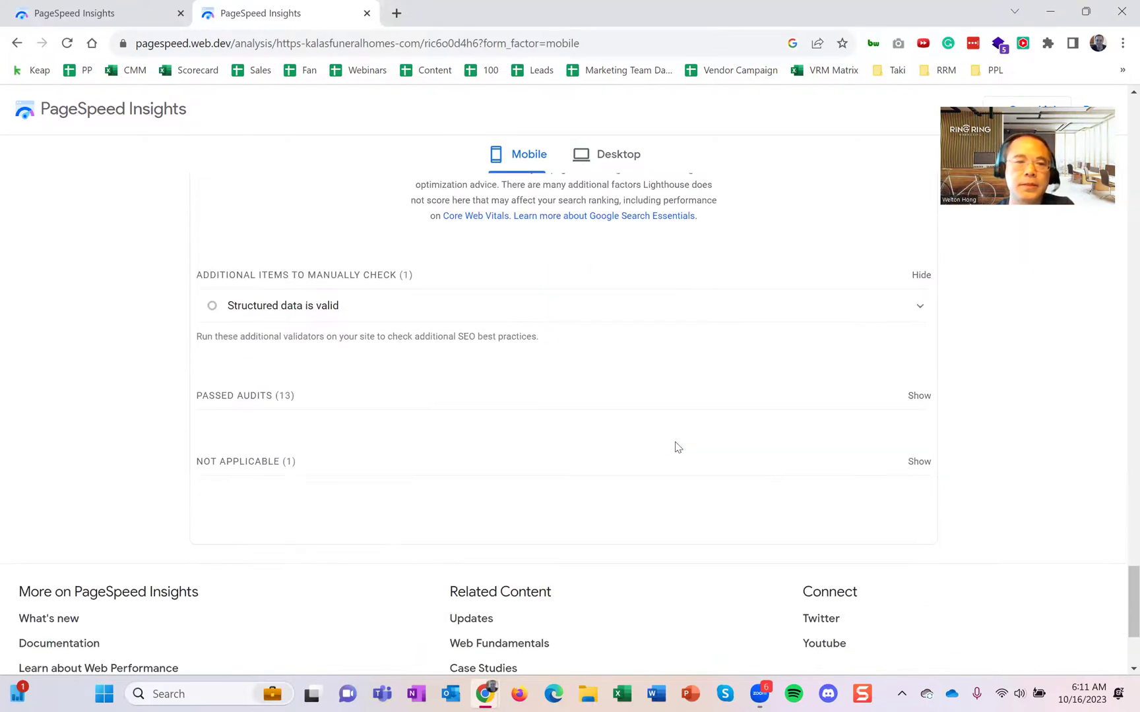
scroll(676, 448, up, 20)
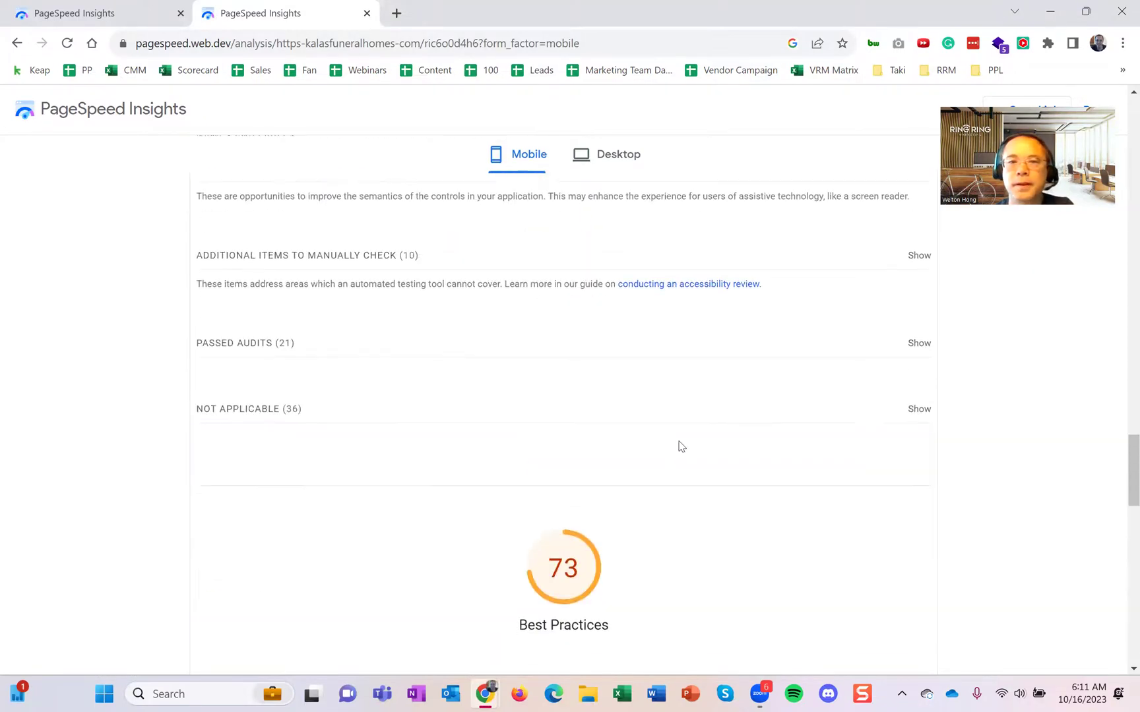
scroll(693, 339, up, 10)
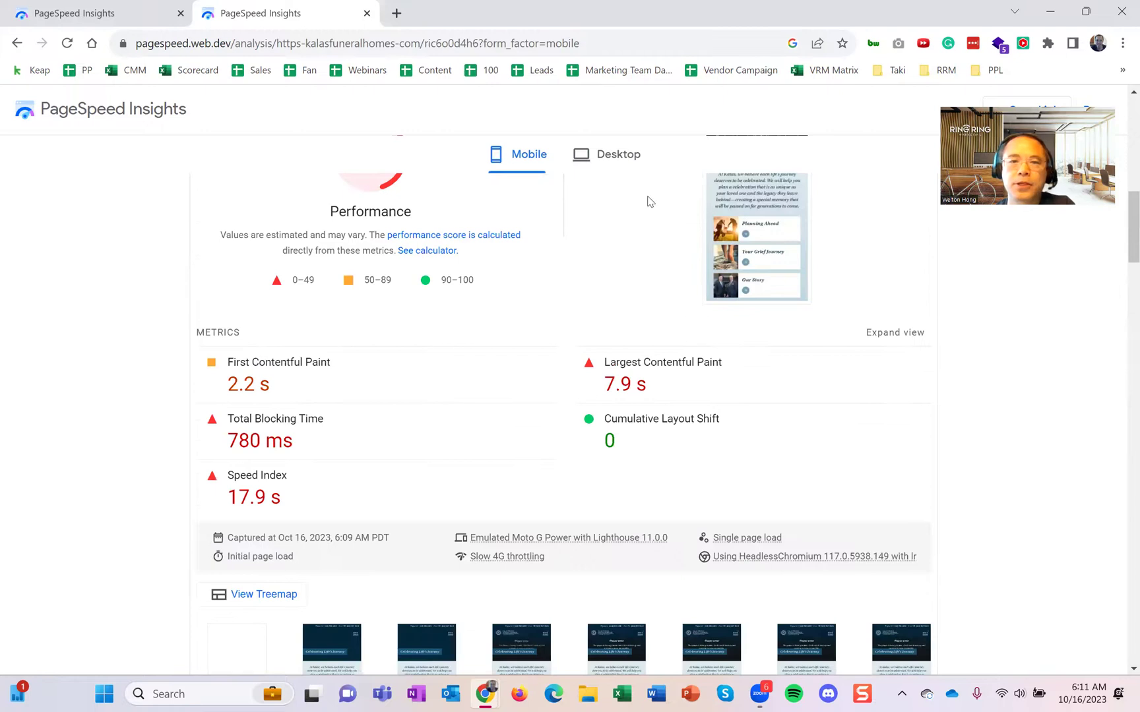
- Review the desktop report: Performance 73, Accessibility 92, Best Practices 73, SEO 100
click(621, 160)
scroll(869, 374, down, 5)
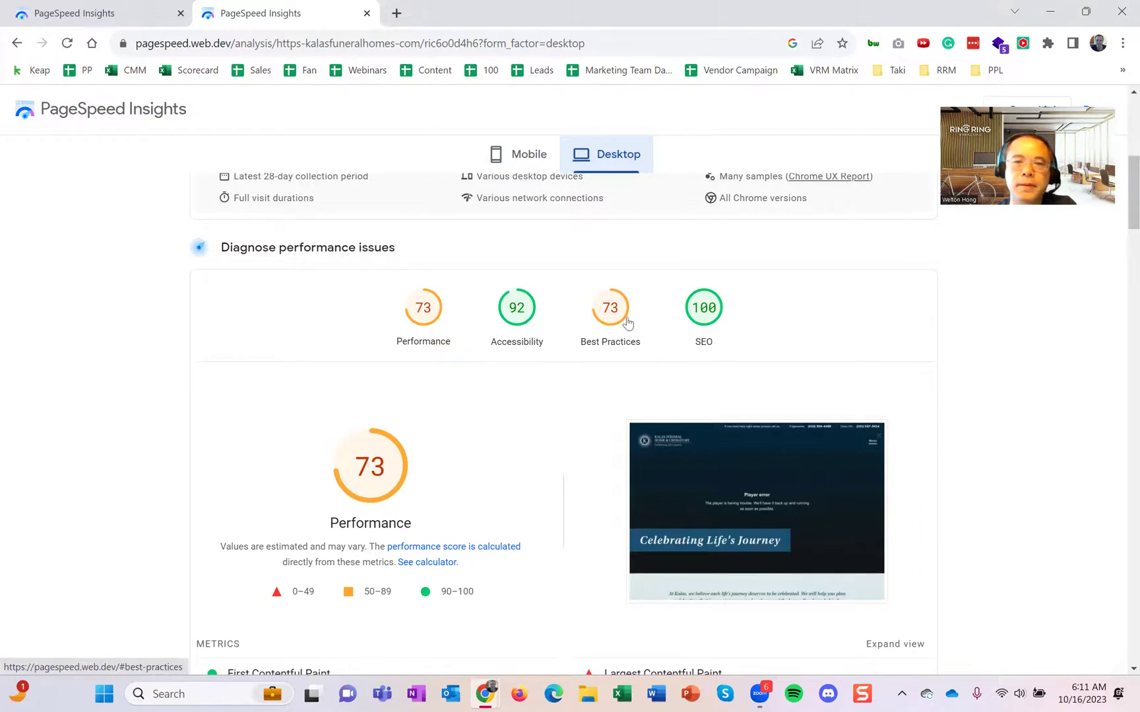
scroll(1024, 354, down, 3)
scroll(1023, 355, down, 10)
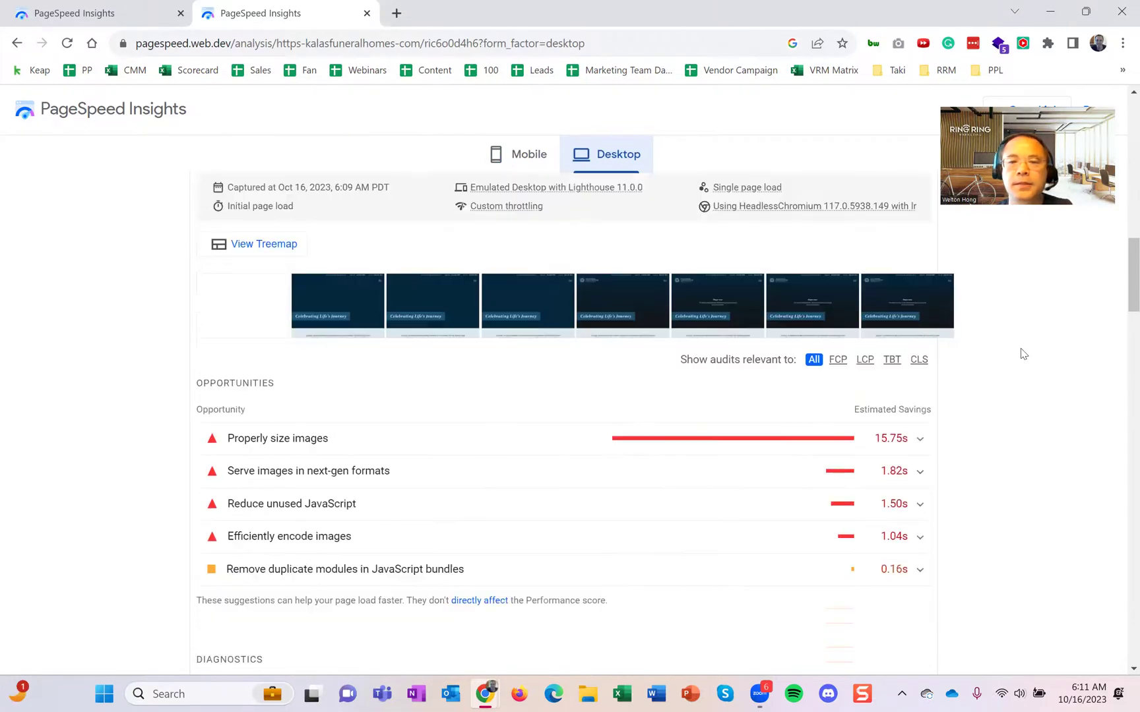
scroll(1024, 355, up, 5)
scroll(1023, 355, up, 6)
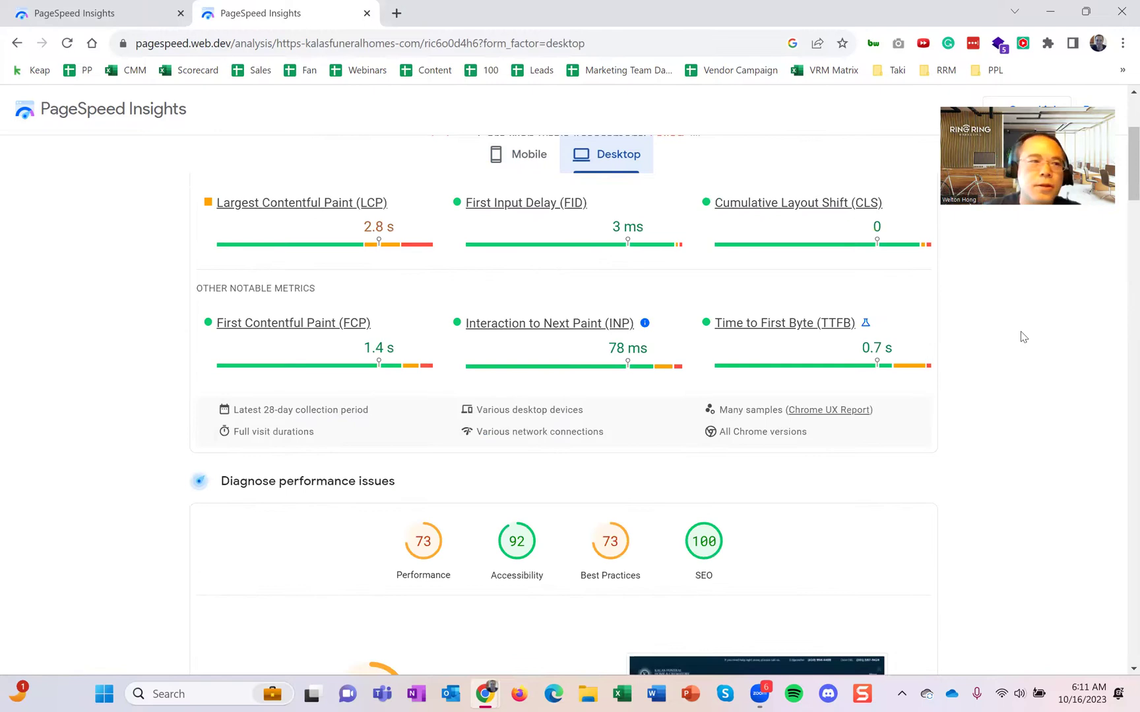